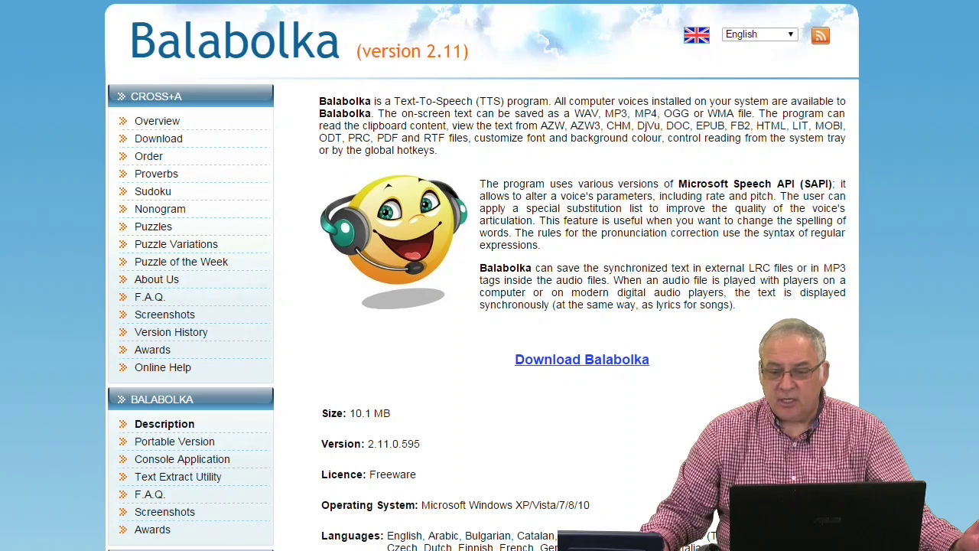
Step: Review the Balabolka description page, including its features, system requirements, download options and program screenshots
scroll(476, 275, "down", 15)
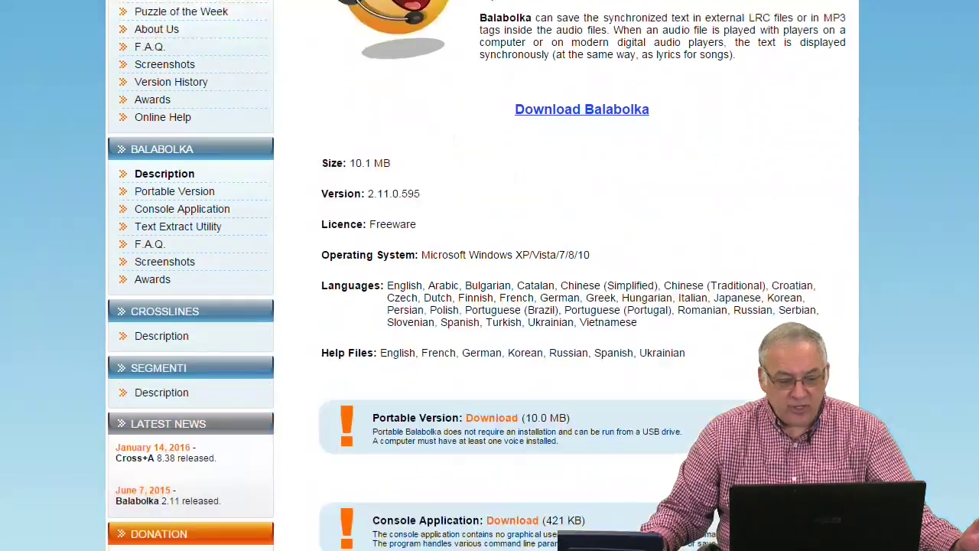
scroll(477, 275, "down", 5)
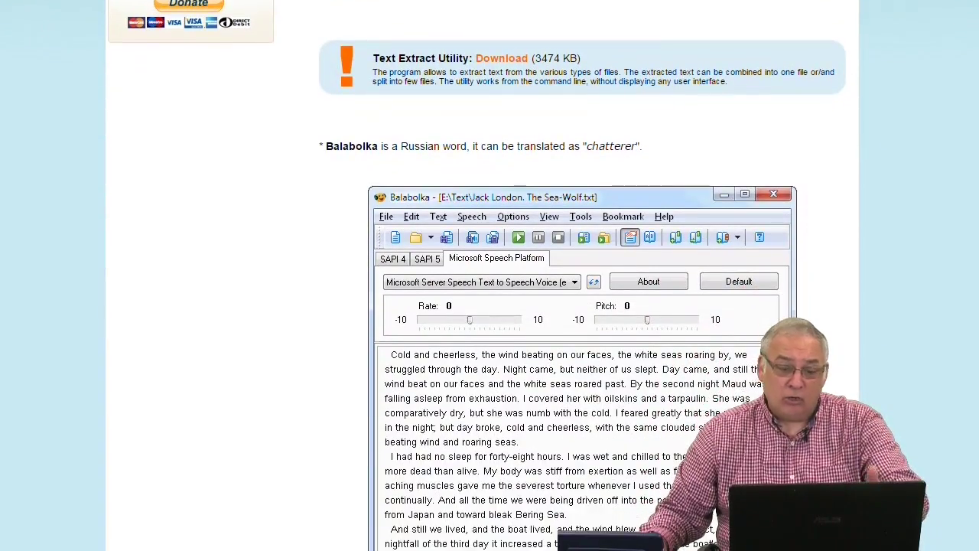
scroll(476, 275, "down", 1)
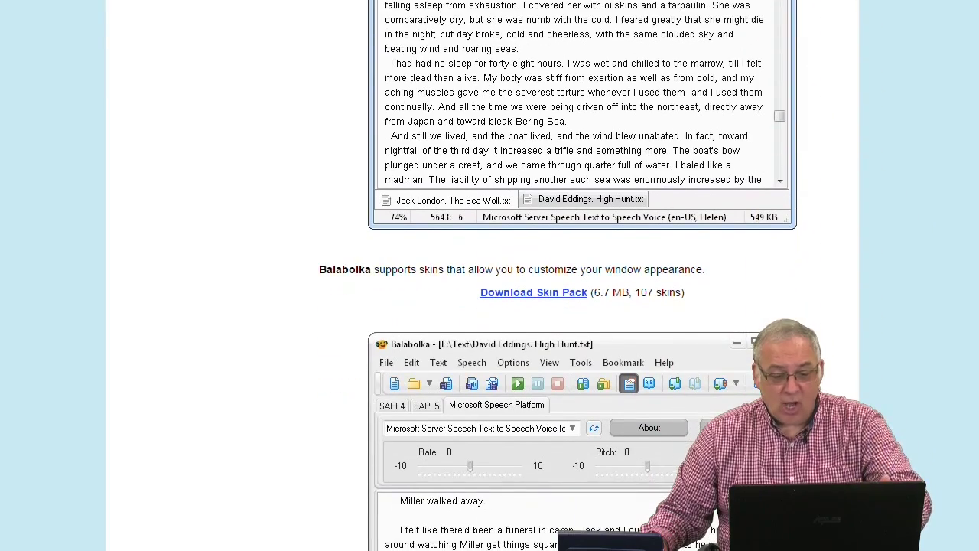
scroll(477, 276, "up", 5)
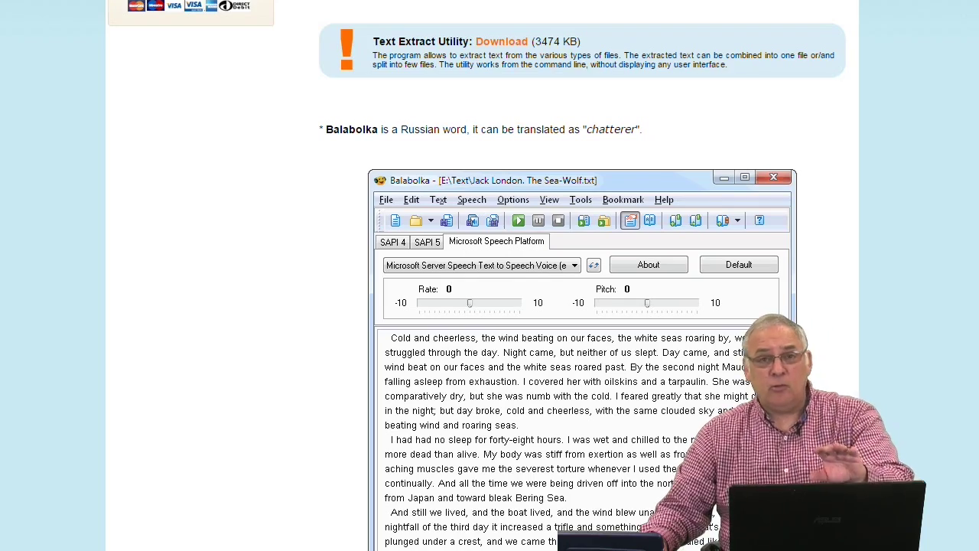
scroll(476, 275, "up", 8)
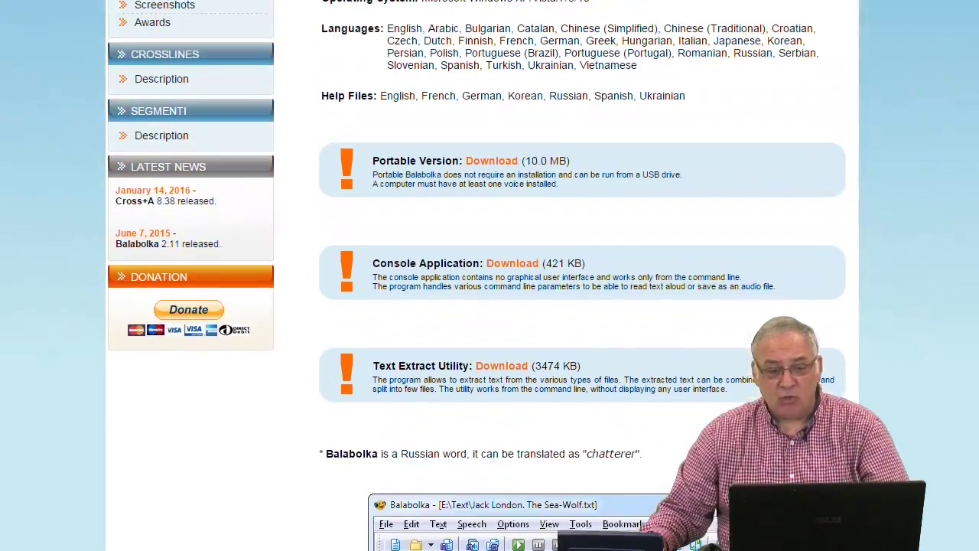
scroll(477, 276, "up", 2)
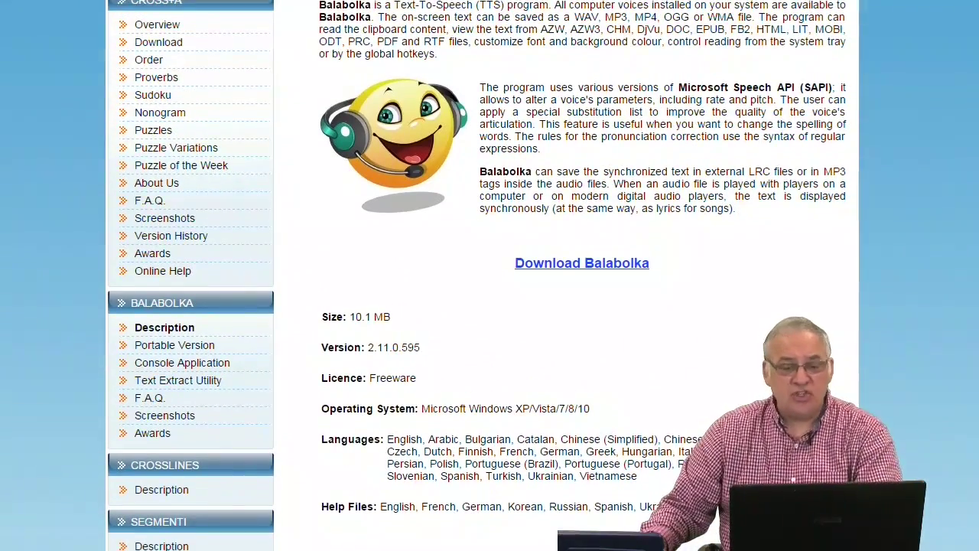
scroll(477, 275, "up", 1)
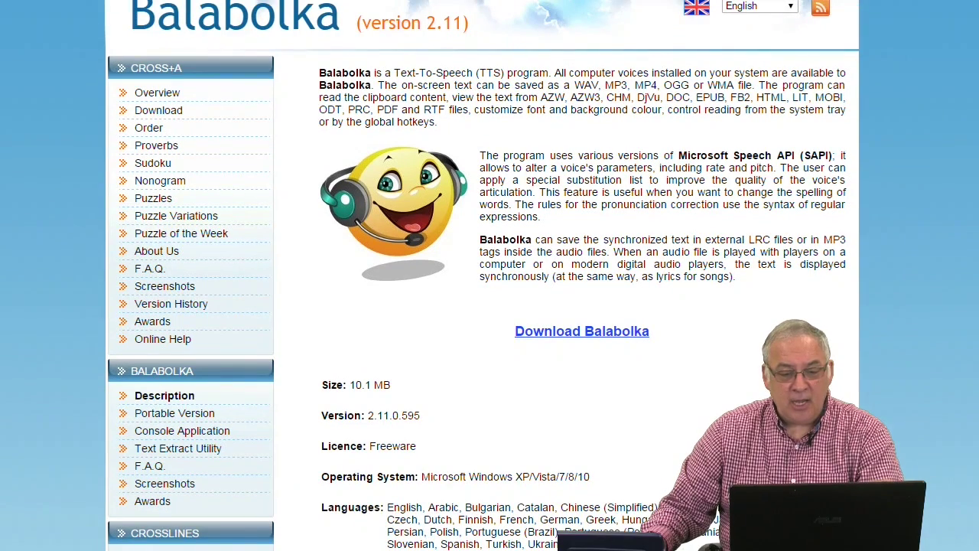
scroll(476, 276, "up", 1)
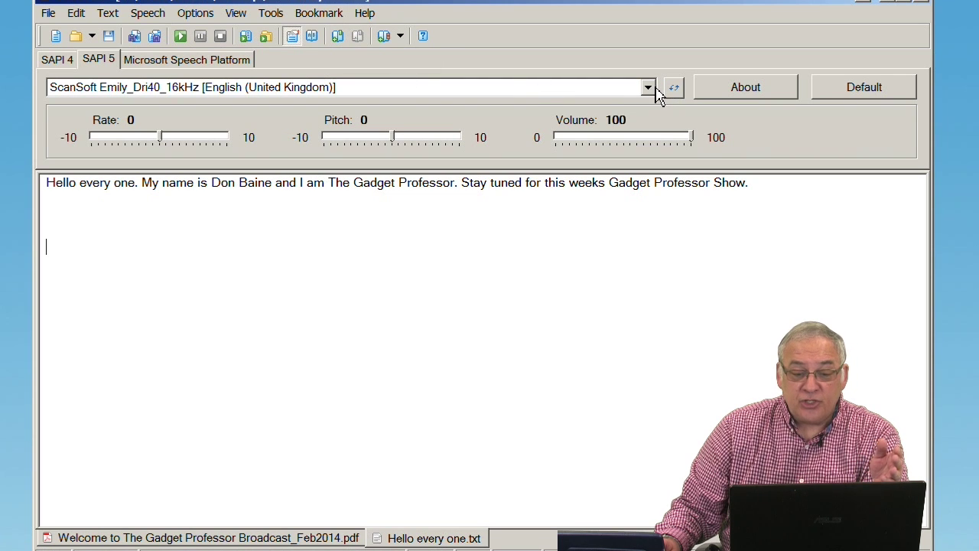
Step: Check the installed SAPI 5 voices and read the greeting aloud with the ScanSoft Emily (United Kingdom) voice
left_click(650, 89)
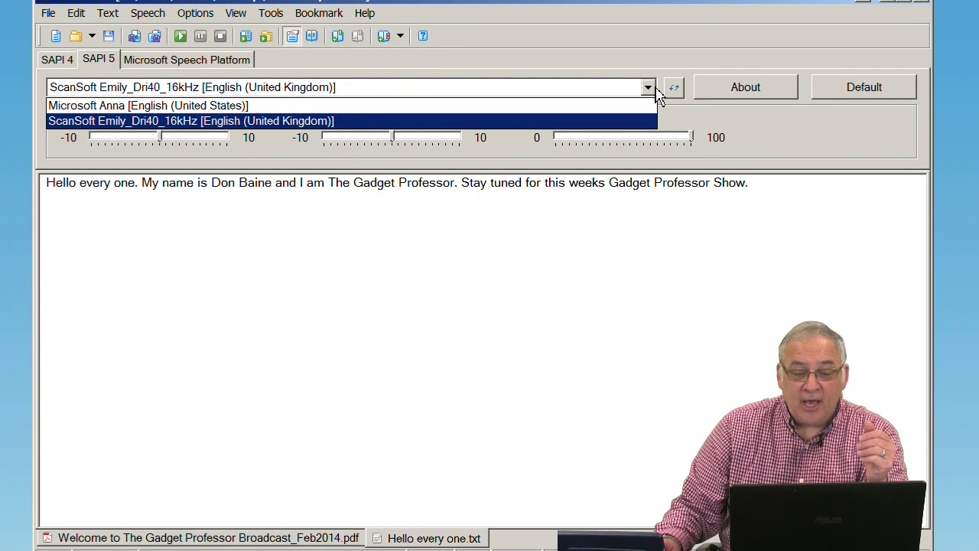
left_click(658, 95)
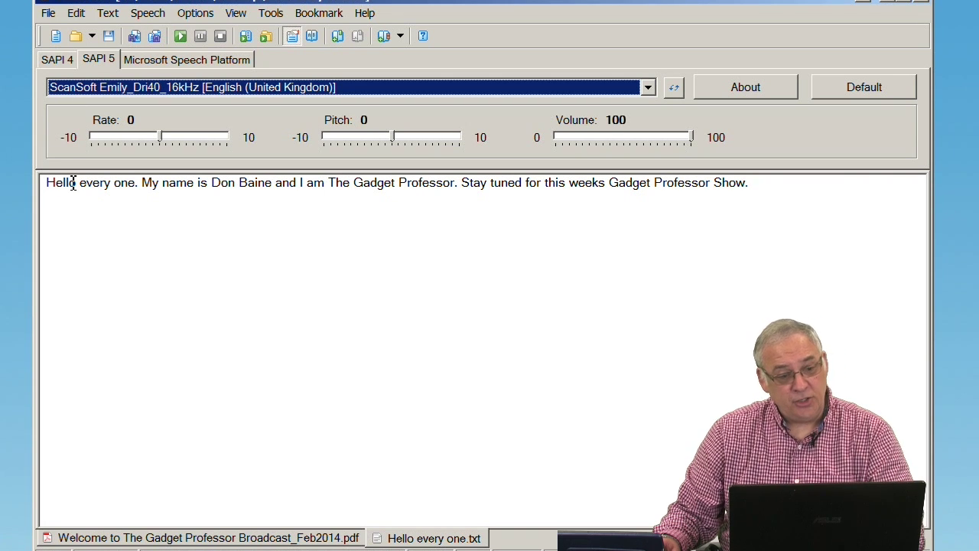
key("F5")
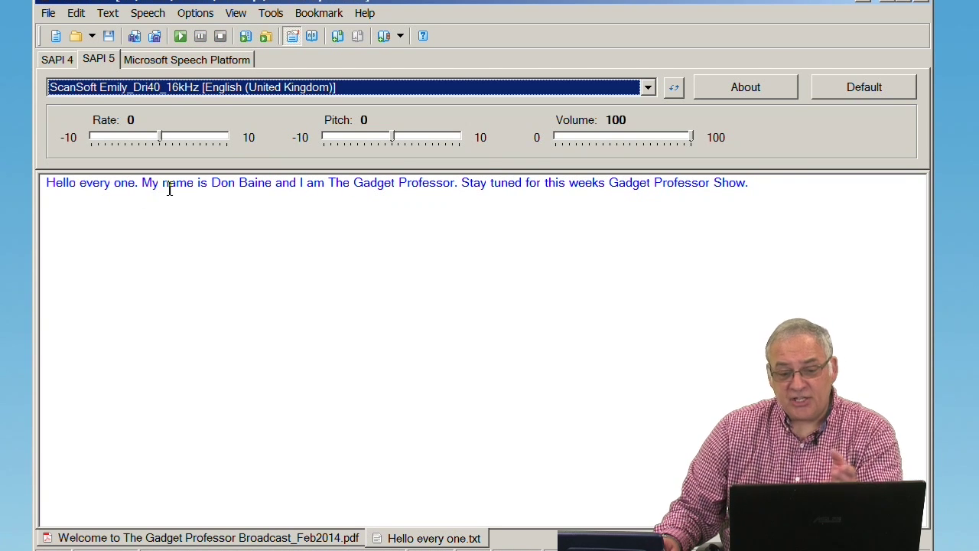
Step: Change the voice to Microsoft Anna [English (United States)] and read the greeting aloud from its beginning
left_click(650, 90)
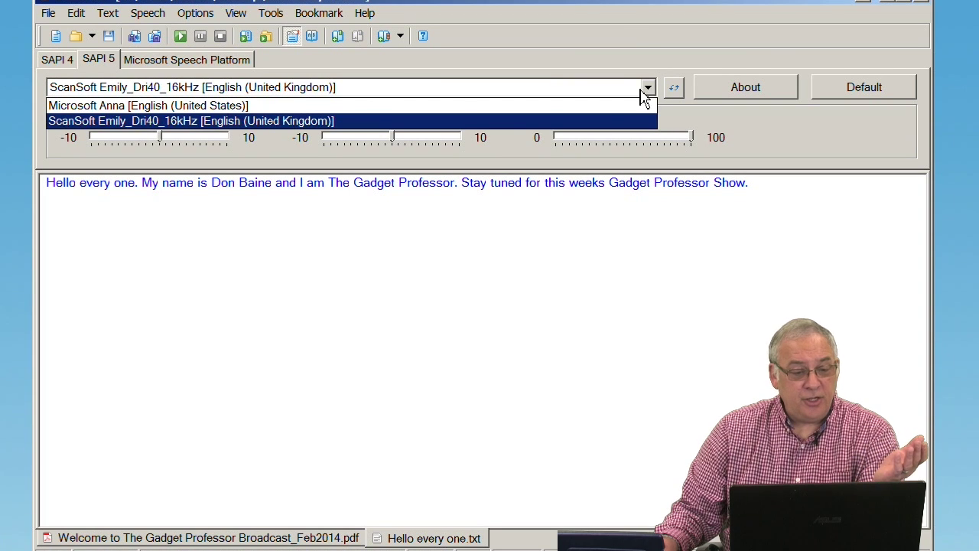
left_click(218, 107)
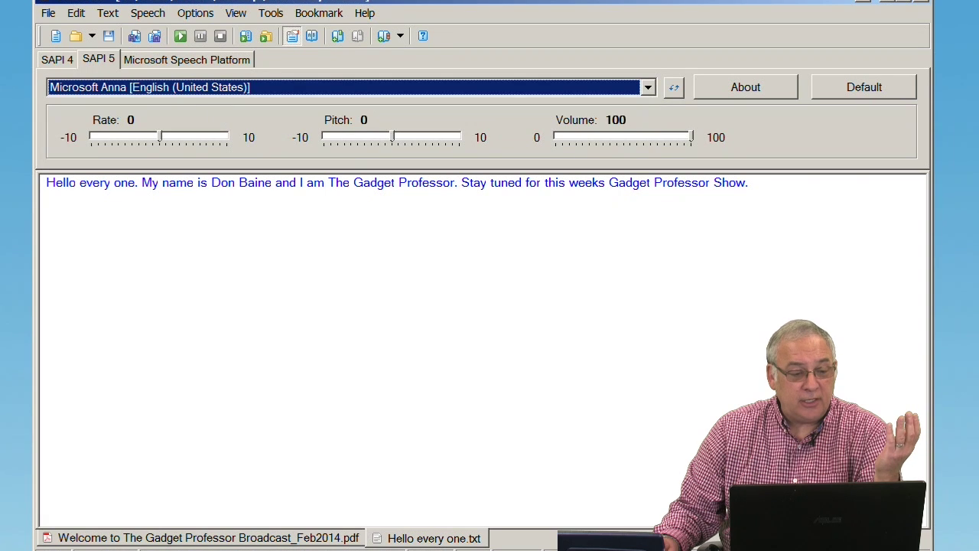
left_click(47, 185)
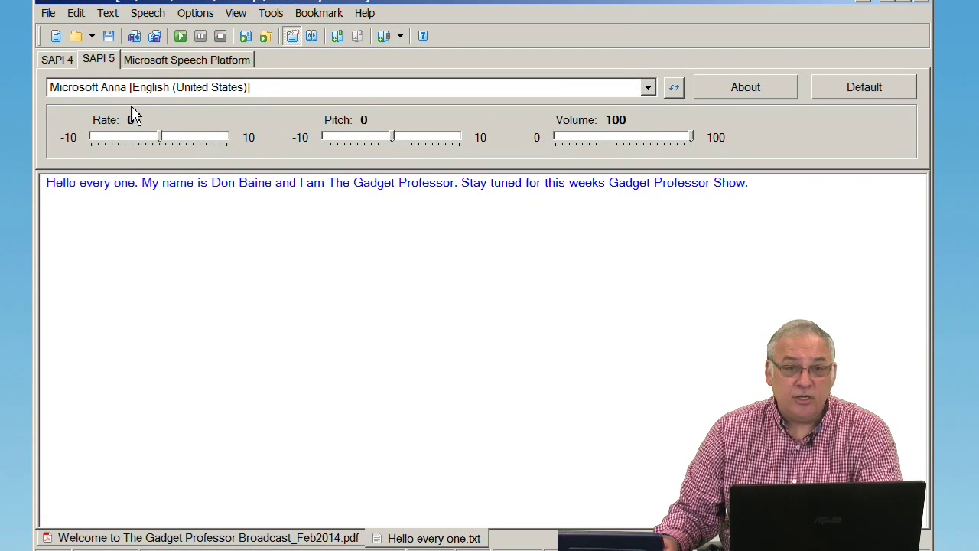
key("F5")
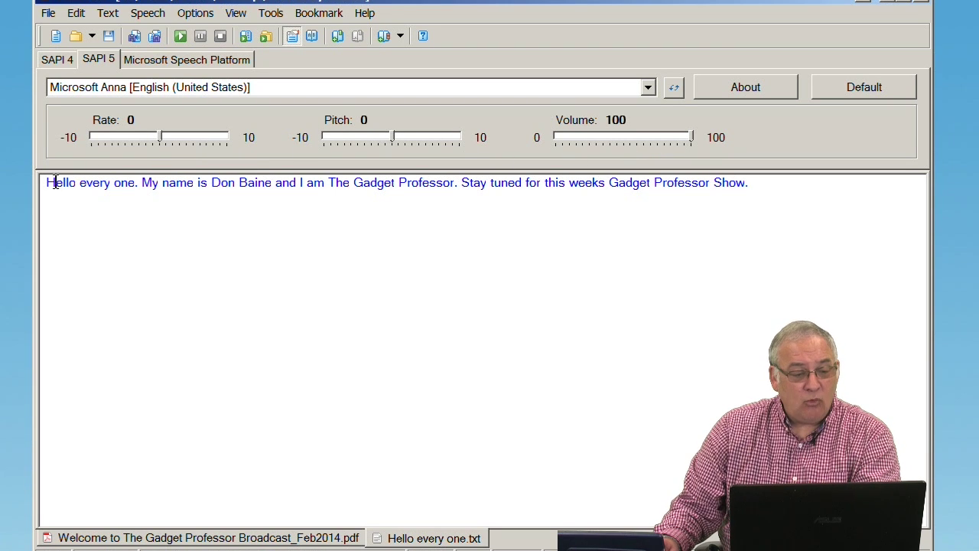
Step: Raise the voice pitch to 9 and read the greeting aloud with that setting
left_click_drag(48, 183, 250, 253)
left_click(225, 302)
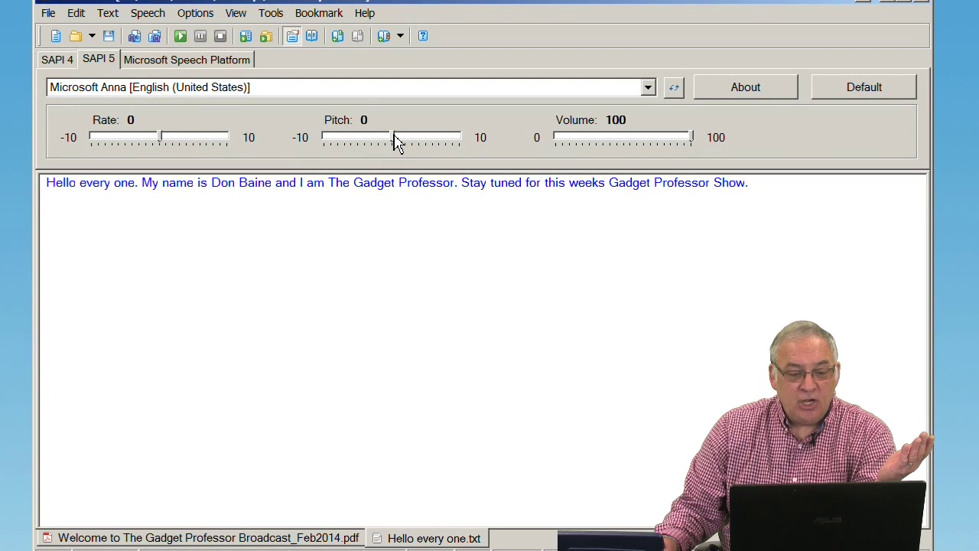
left_click_drag(394, 143, 455, 142)
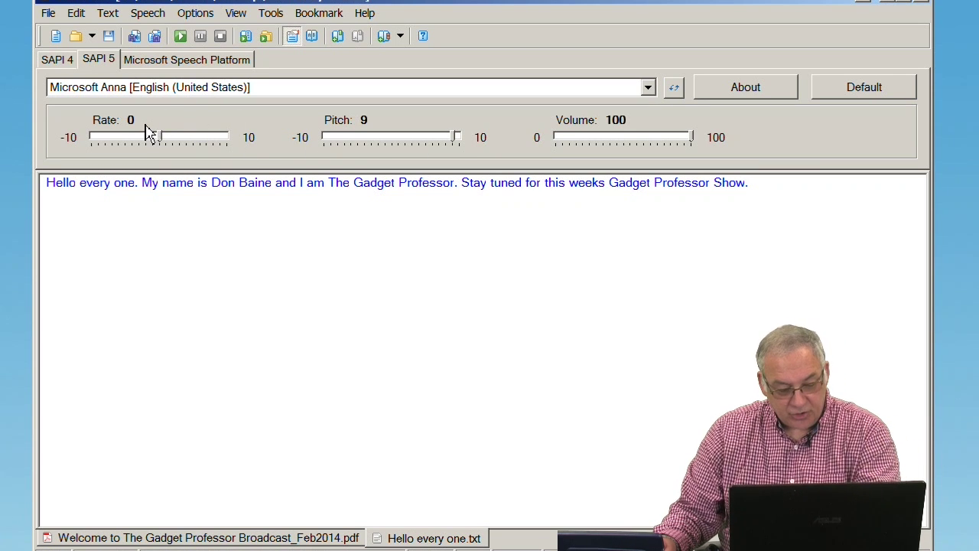
key("F5")
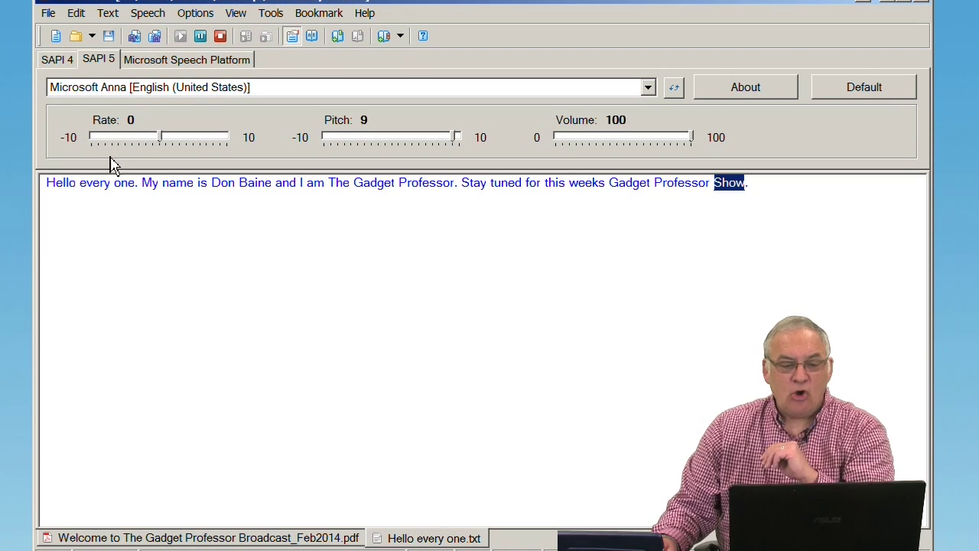
Step: Lower the pitch of the Microsoft Anna voice to 1
left_click(386, 147)
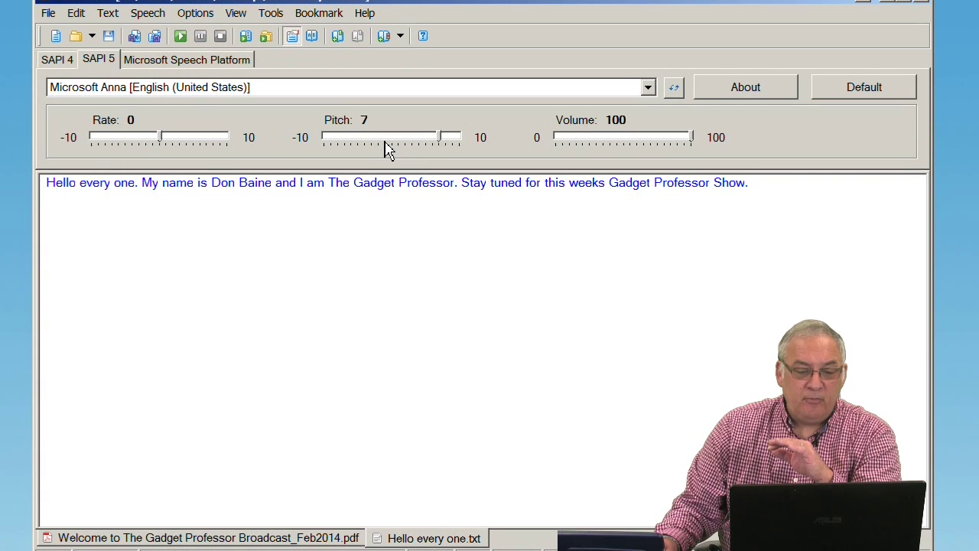
left_click(385, 148)
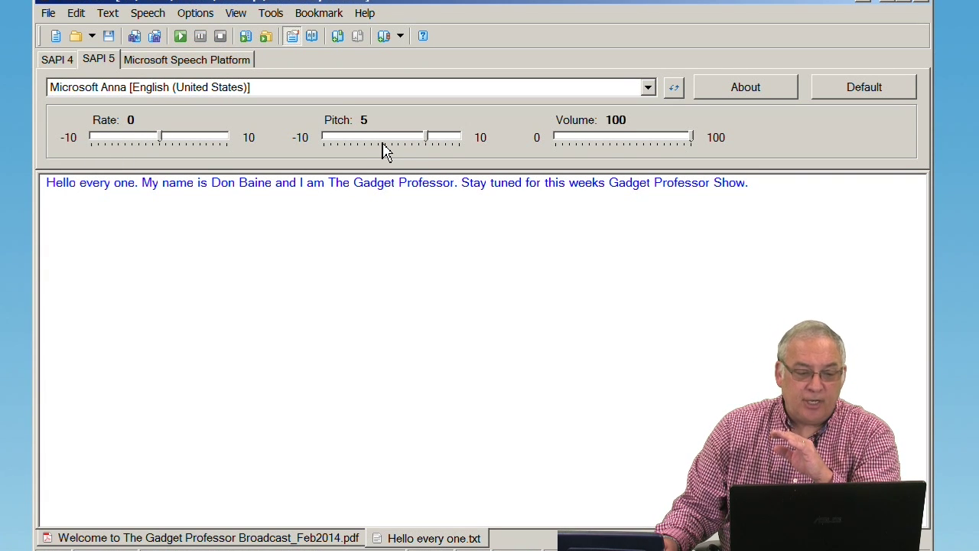
left_click(385, 149)
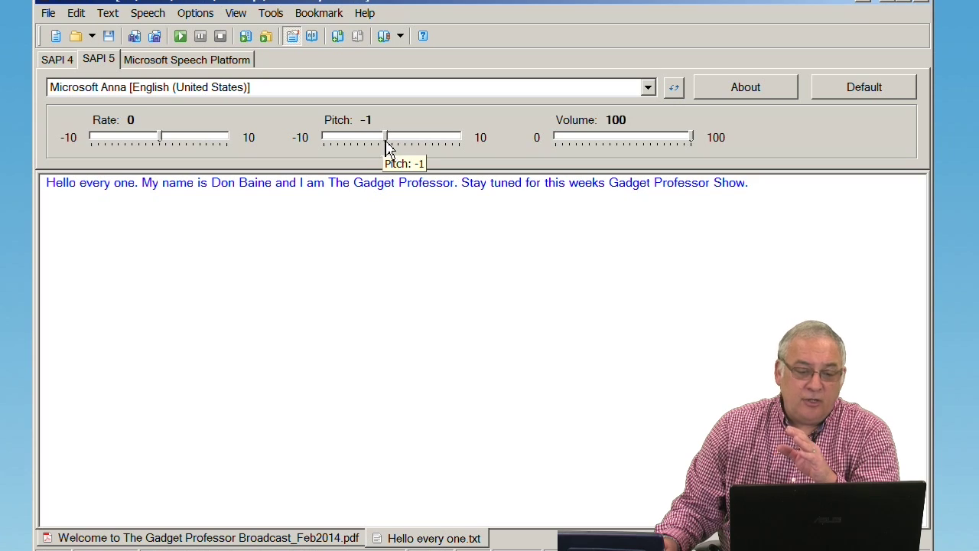
left_click(393, 148)
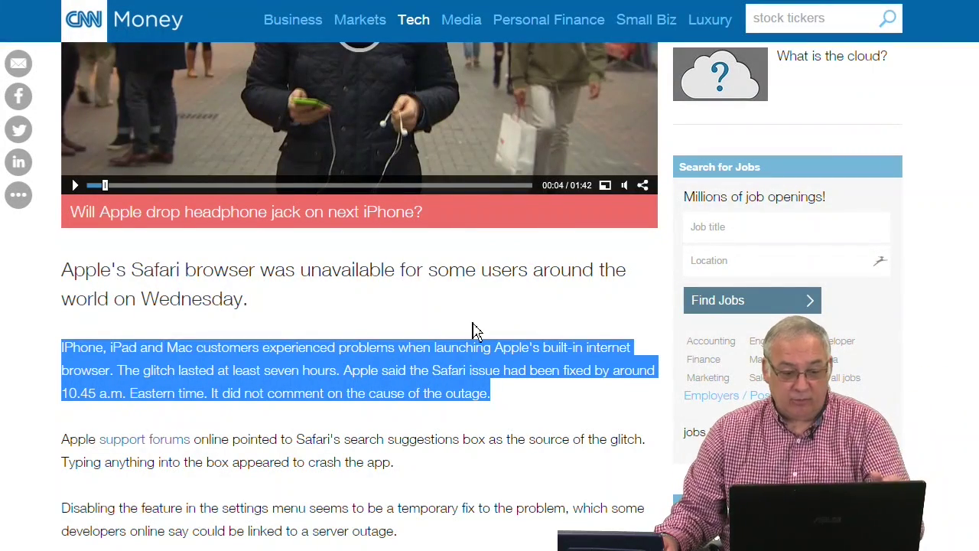
Step: Copy the CNN Money article paragraph about iPhone, iPad and Mac customers having problems launching the built-in browser
left_click(476, 387)
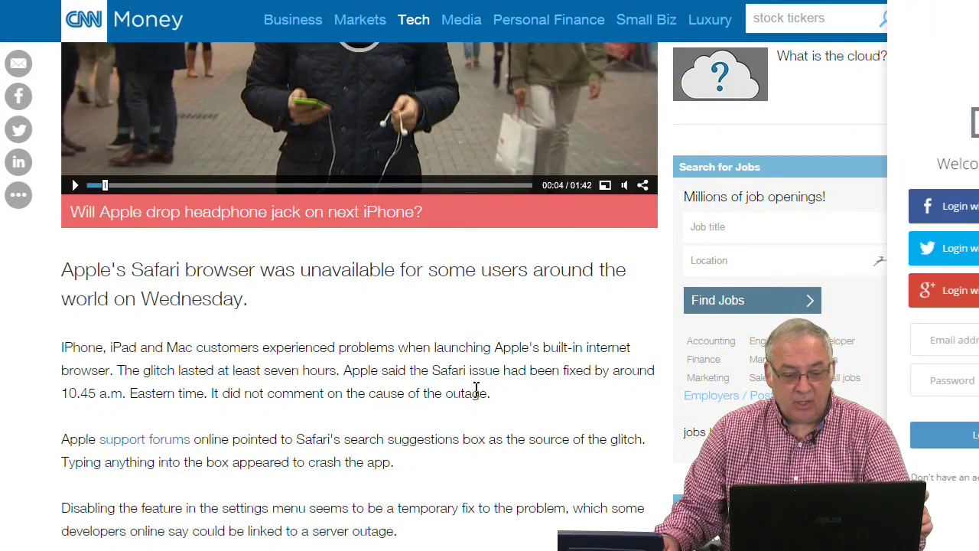
left_click_drag(497, 396, 26, 352)
key("ctrl+c")
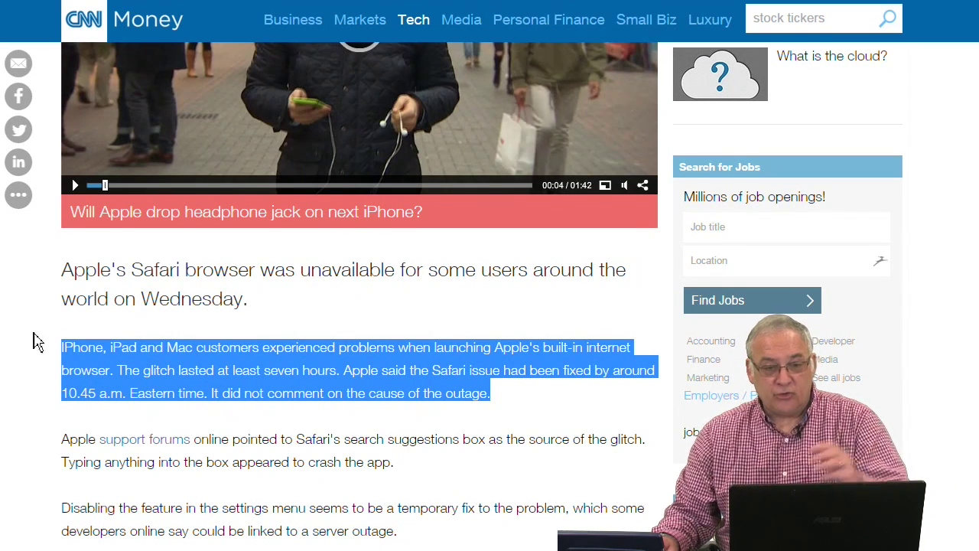
Step: Switch to Balabolka, paste the copied paragraph below the greeting with a blank line between them, and start reading aloud
key("alt+Tab")
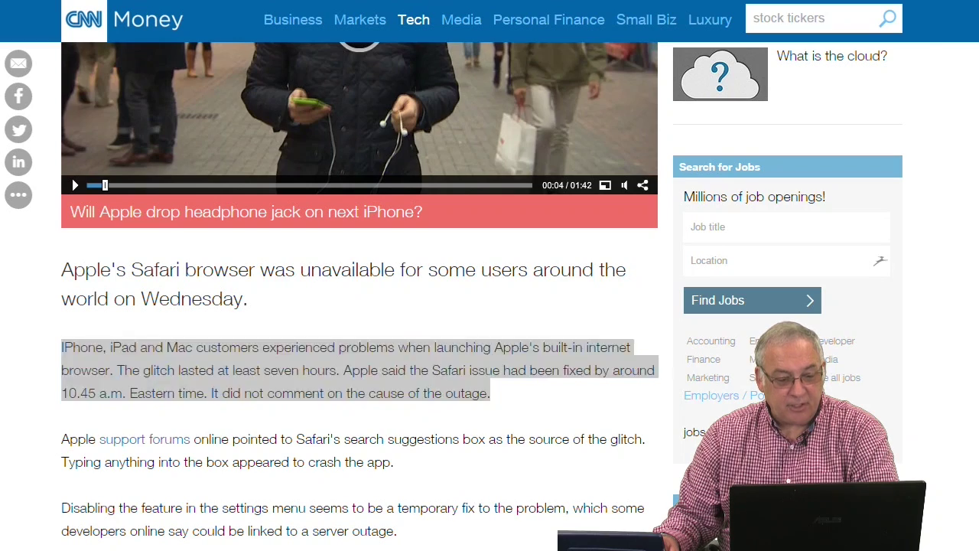
left_click(793, 188)
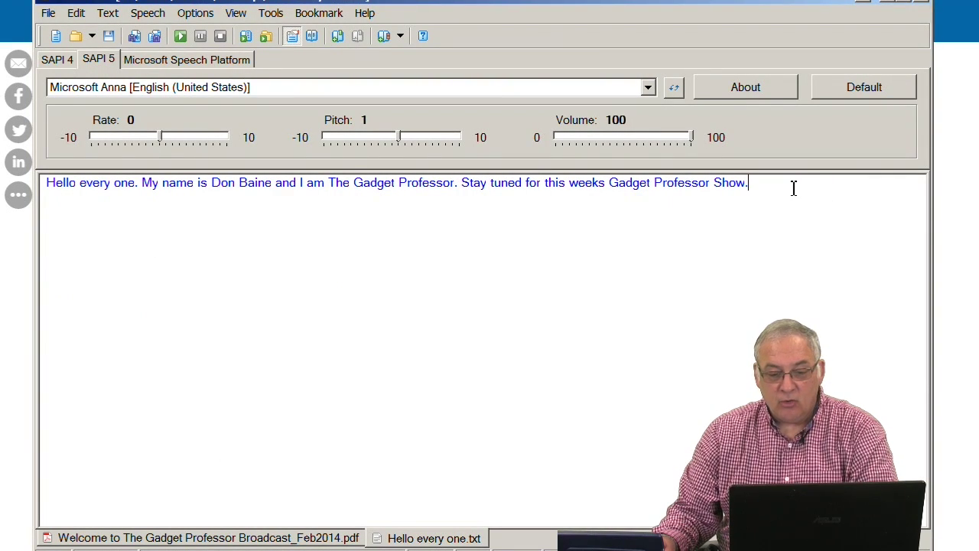
key("Return")
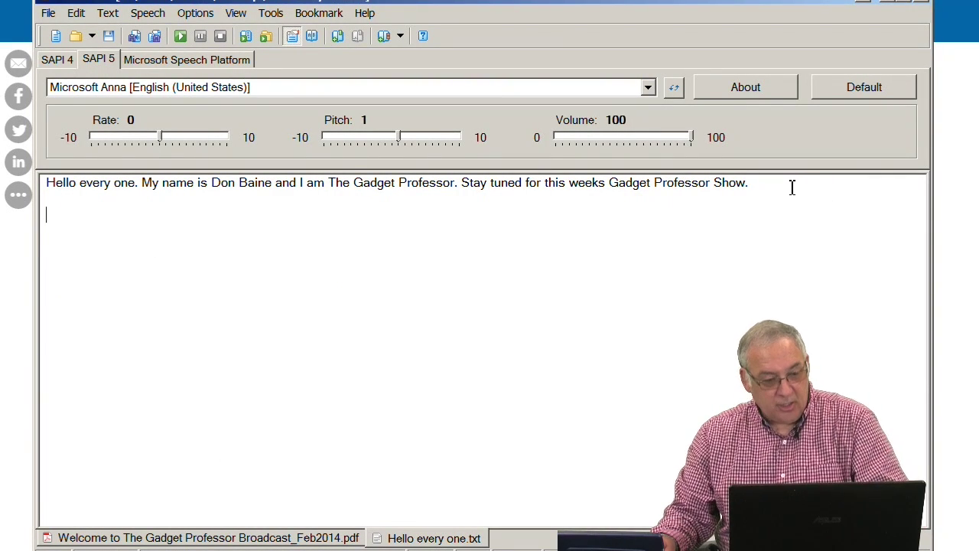
key("ctrl+v")
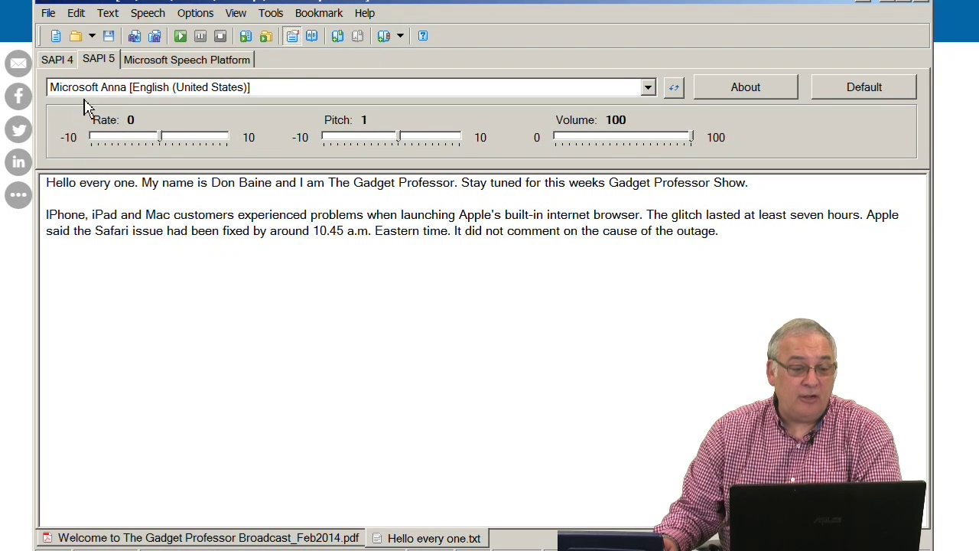
key("F5")
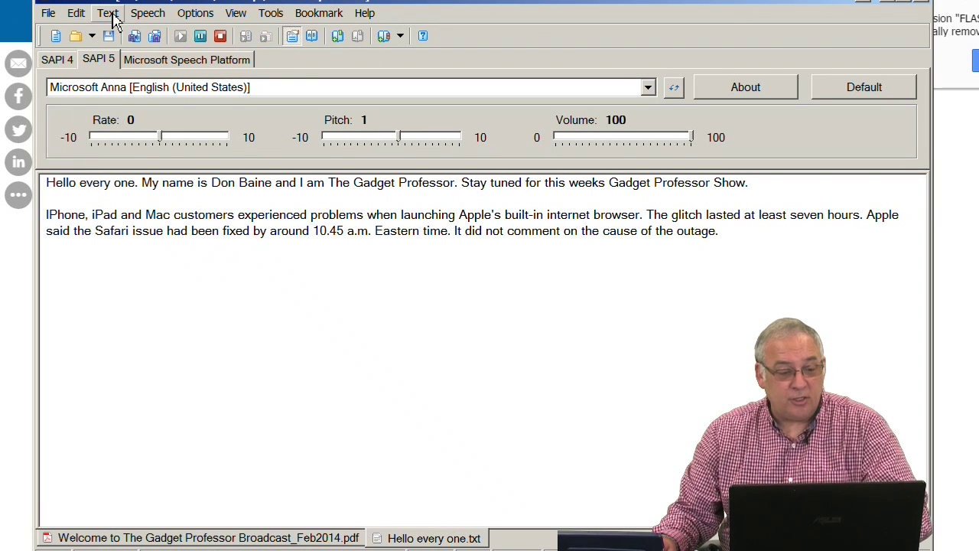